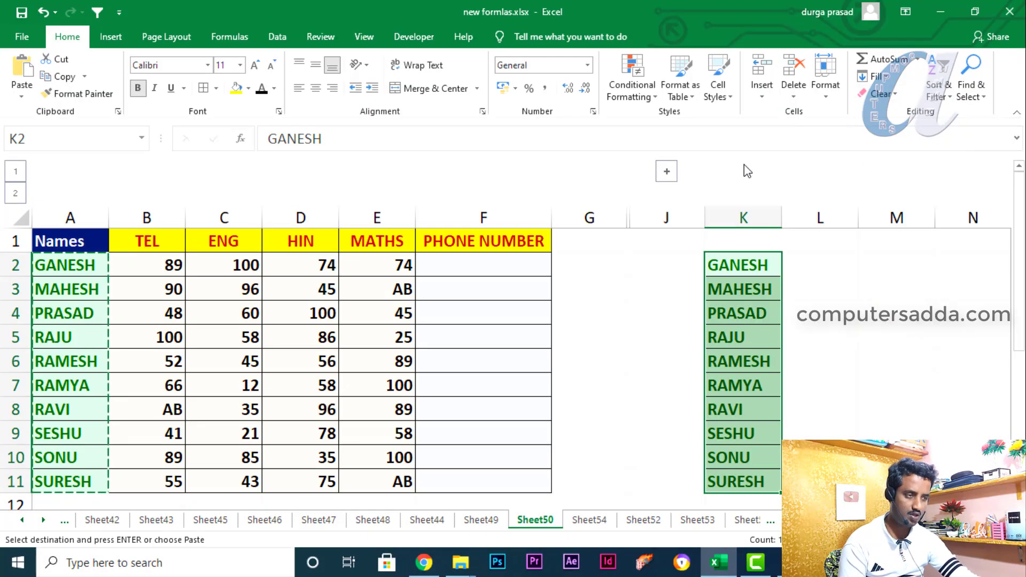
# Clear the pasted copy of the names from K2:K11
pyautogui.press('Delete')
pyautogui.hotkey('ctrl', 'z')
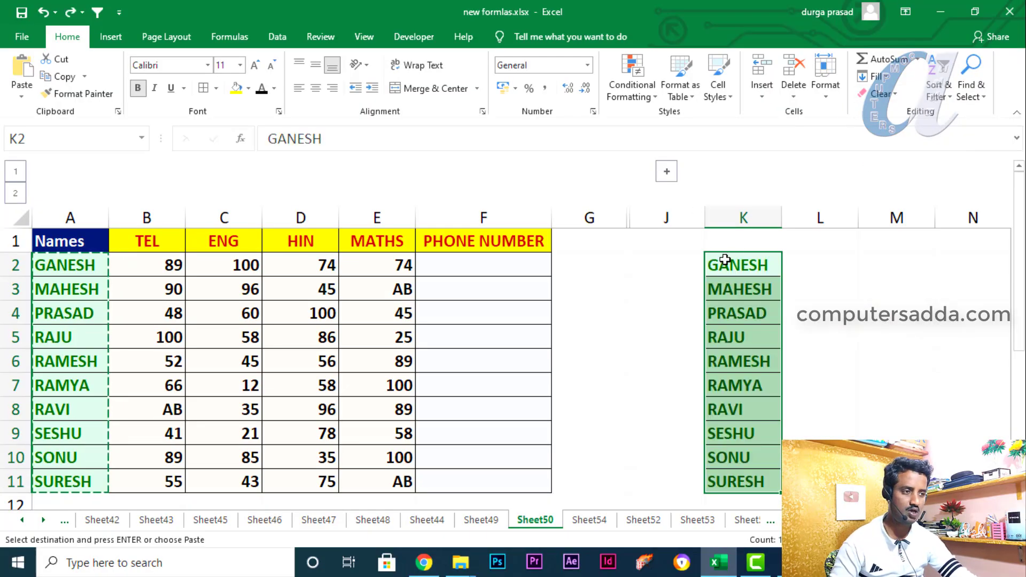
pyautogui.hotkey('ctrl', 'z')
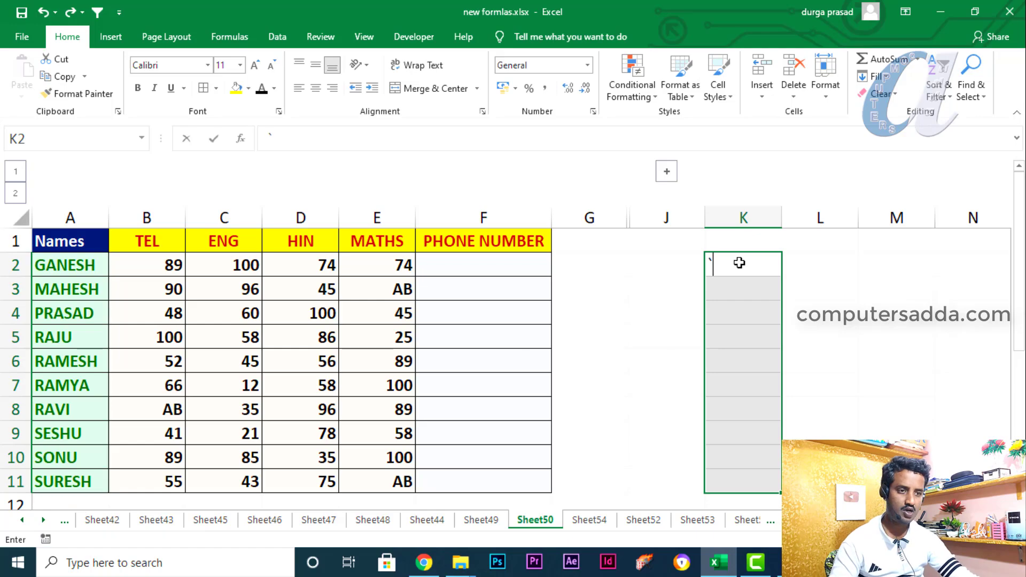
pyautogui.write('`')
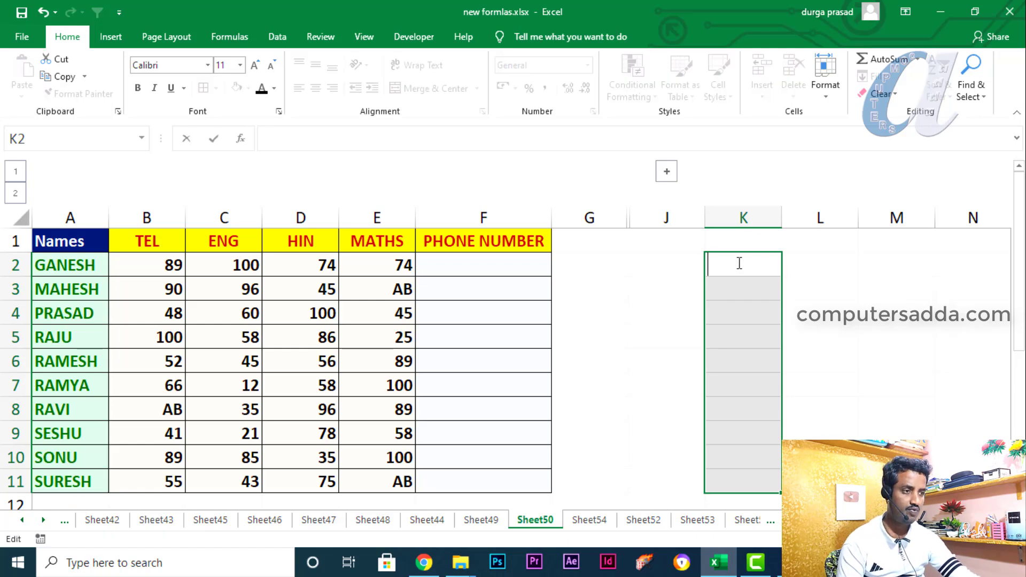
pyautogui.click(790, 264)
# Enter =CLEAN(A2) in K2 and fill the formula down column K for the remaining names
pyautogui.click(742, 264)
pyautogui.write('=')
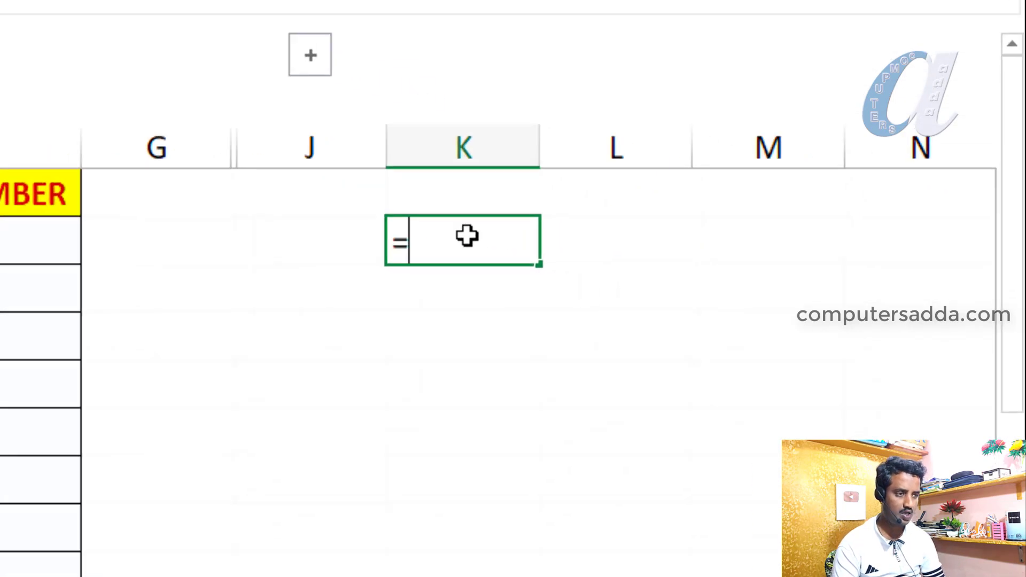
pyautogui.write('cle')
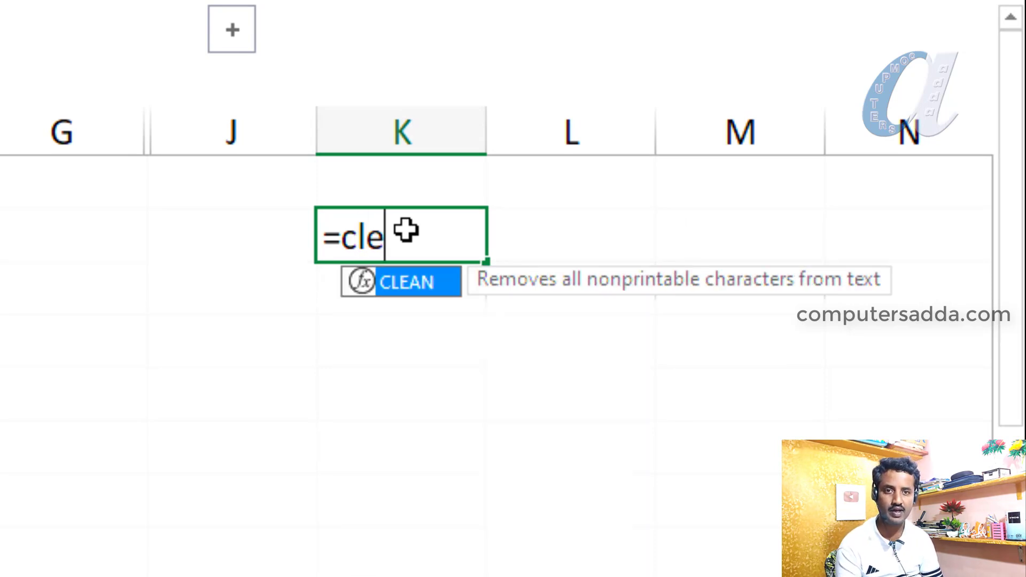
pyautogui.press('Tab')
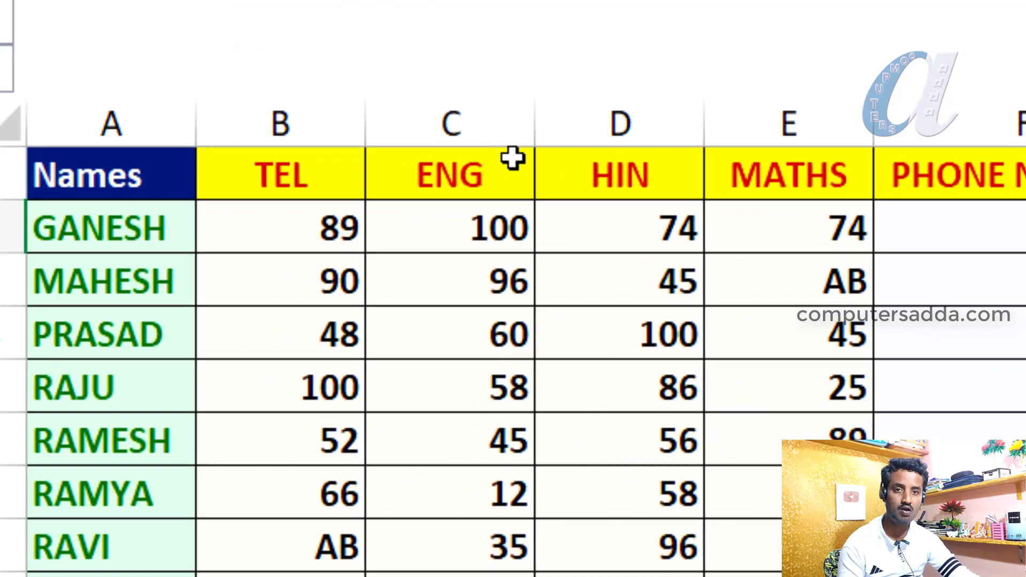
pyautogui.click(232, 205)
pyautogui.click(115, 228)
pyautogui.write(')')
pyautogui.press('Return')
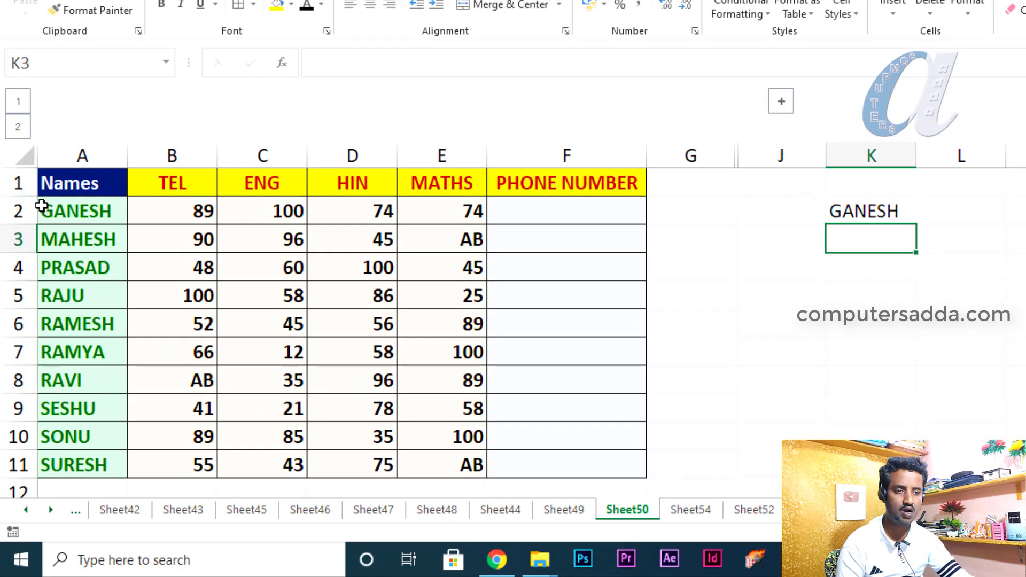
pyautogui.click(902, 213)
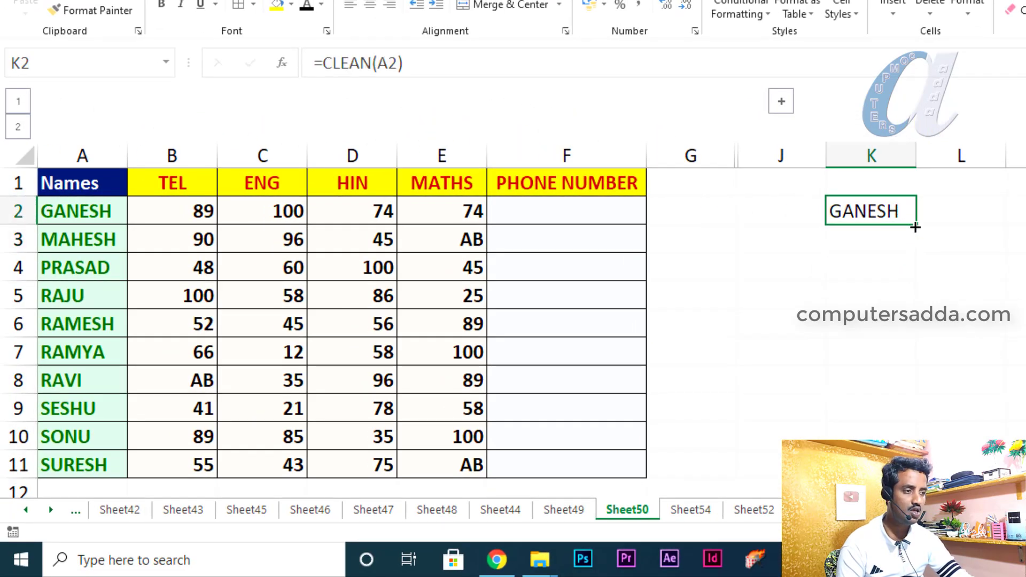
pyautogui.moveTo(916, 227); pyautogui.dragTo(879, 427)
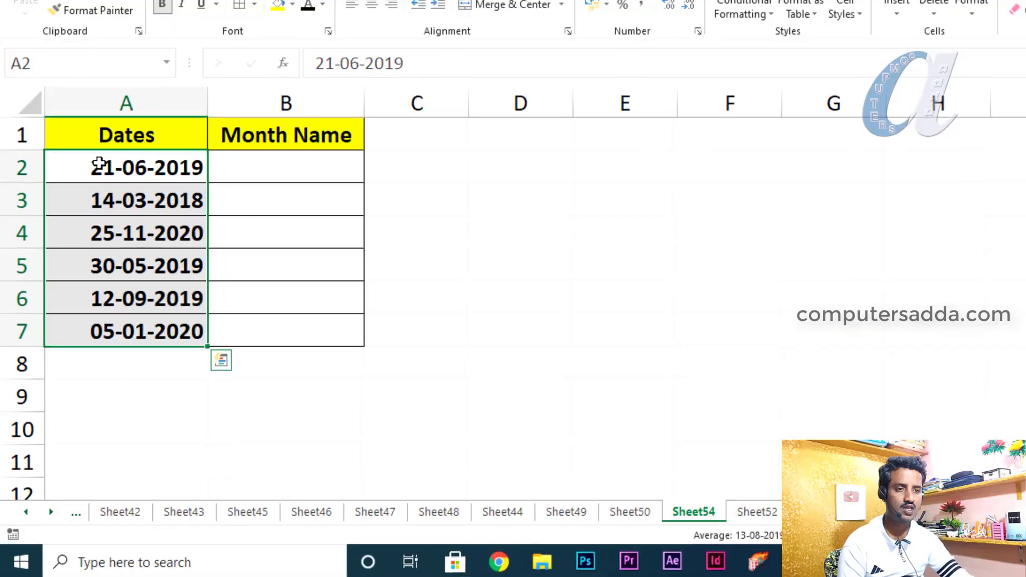
pyautogui.moveTo(125, 206); pyautogui.dragTo(123, 422)
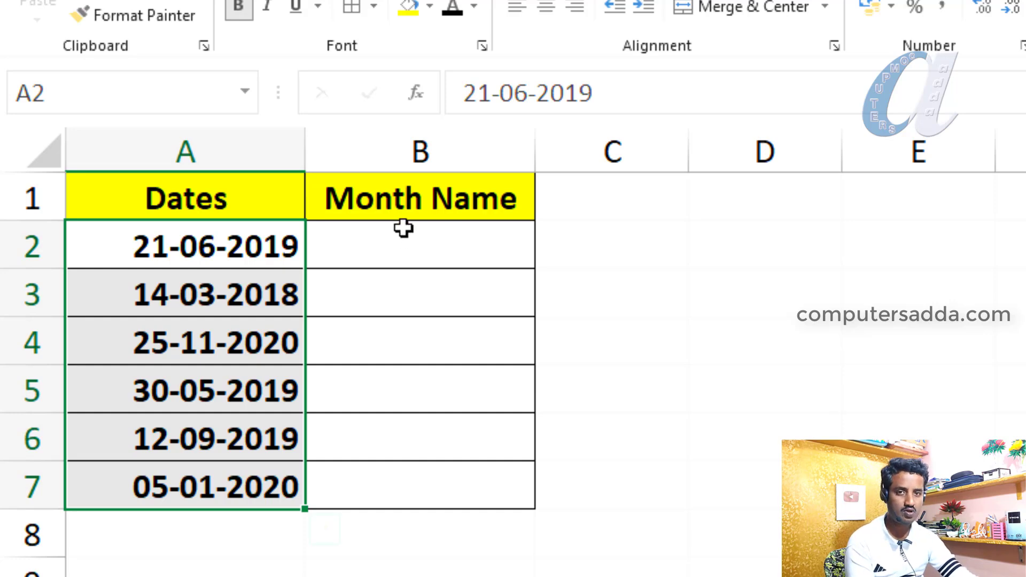
pyautogui.click(407, 249)
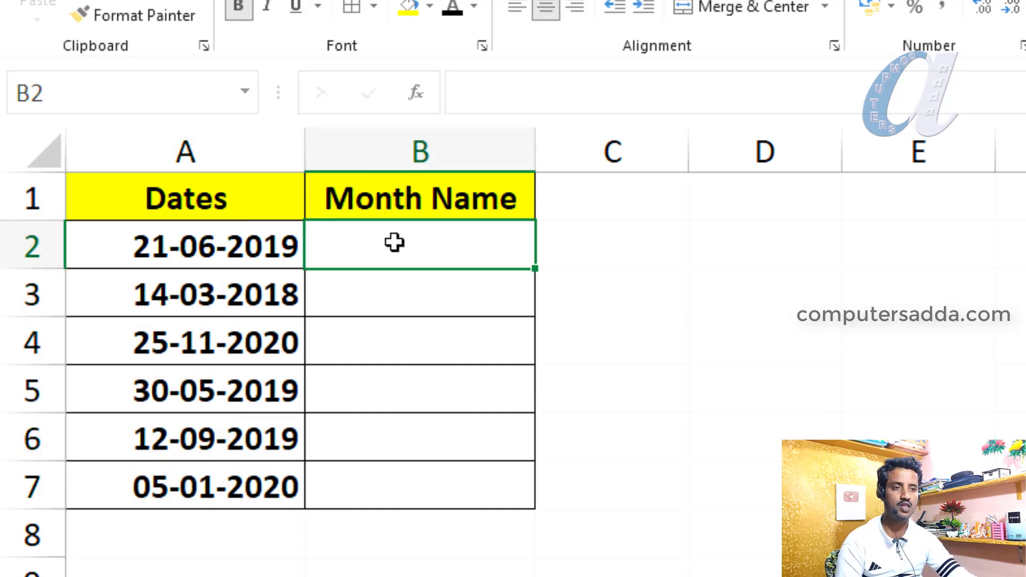
pyautogui.click(175, 251)
pyautogui.moveTo(176, 290); pyautogui.dragTo(165, 487)
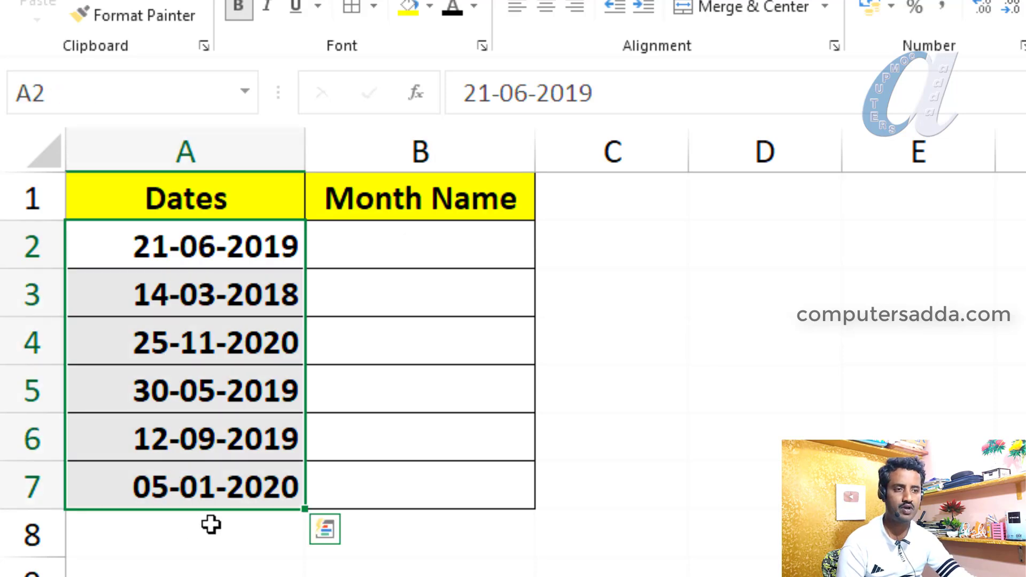
# Enter =TEXT(A2,"mmmm") in B2 under Month Name and fill it down to B7
pyautogui.click(416, 242)
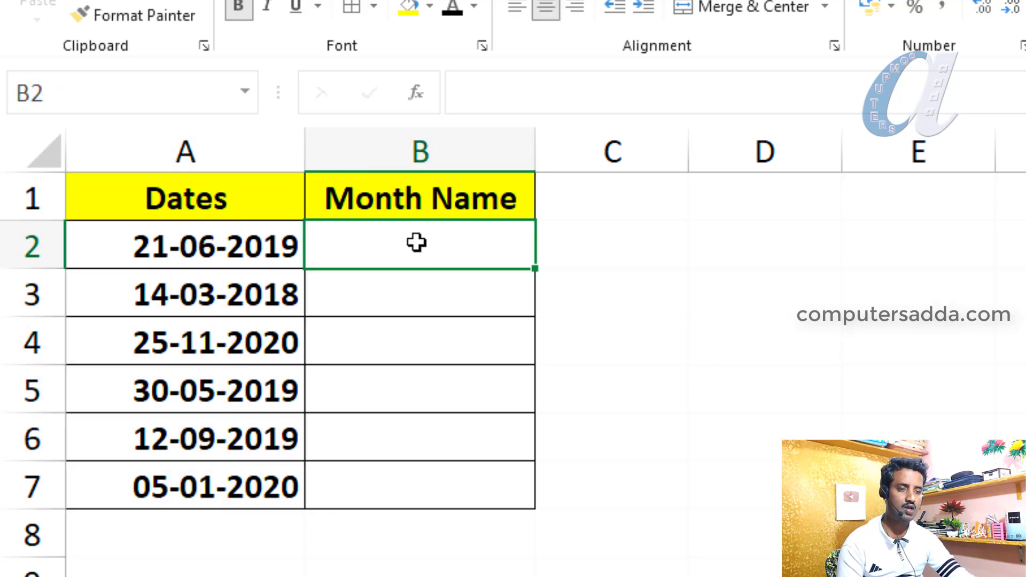
pyautogui.write('=text')
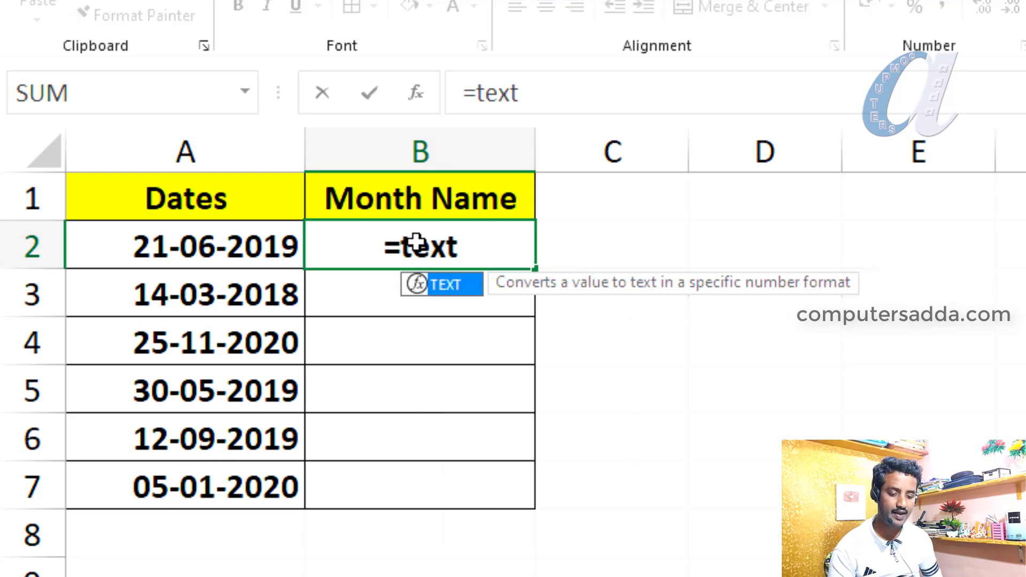
pyautogui.press('Tab')
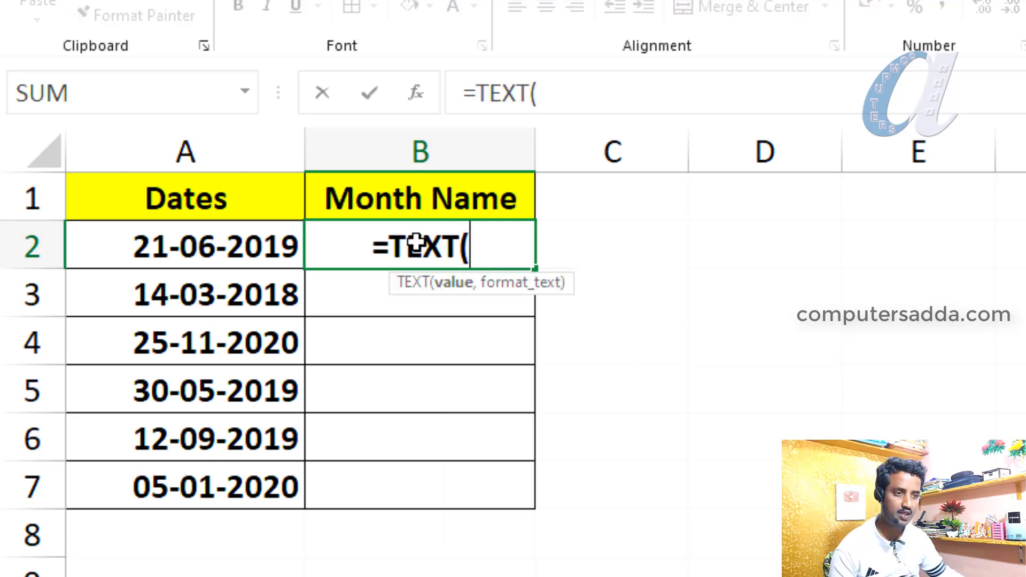
pyautogui.click(165, 247)
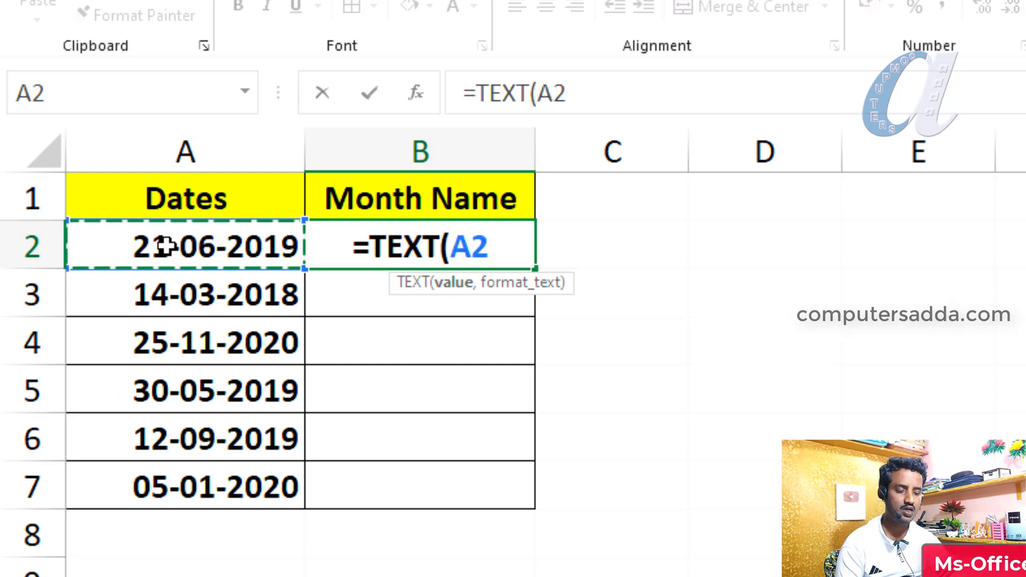
pyautogui.write(',')
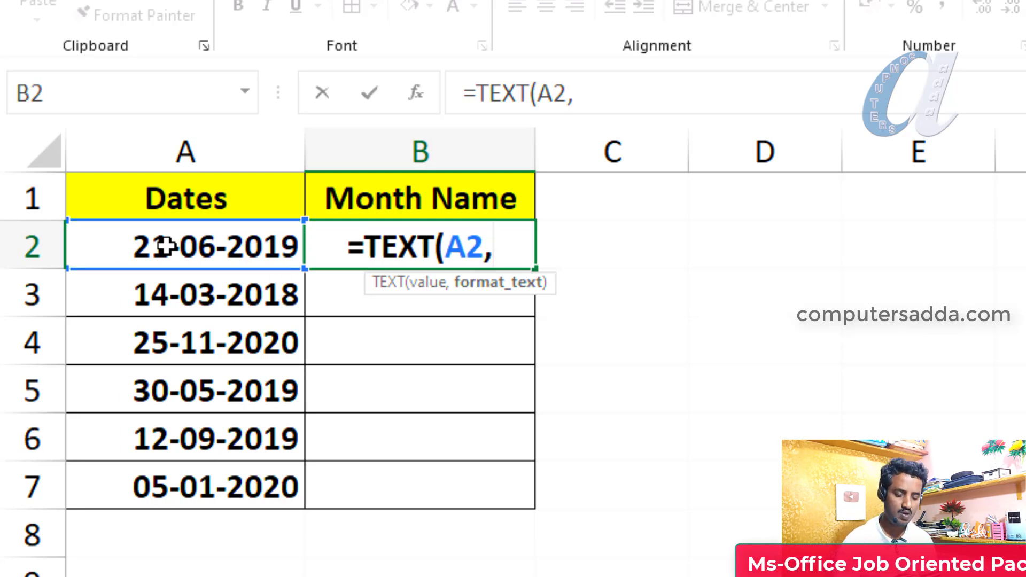
pyautogui.write('"')
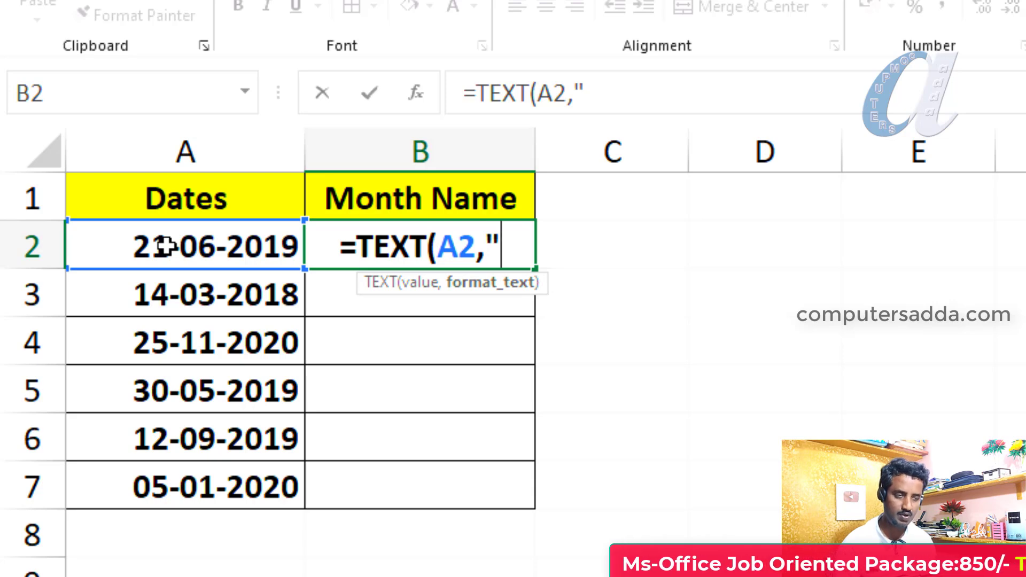
pyautogui.write('m')
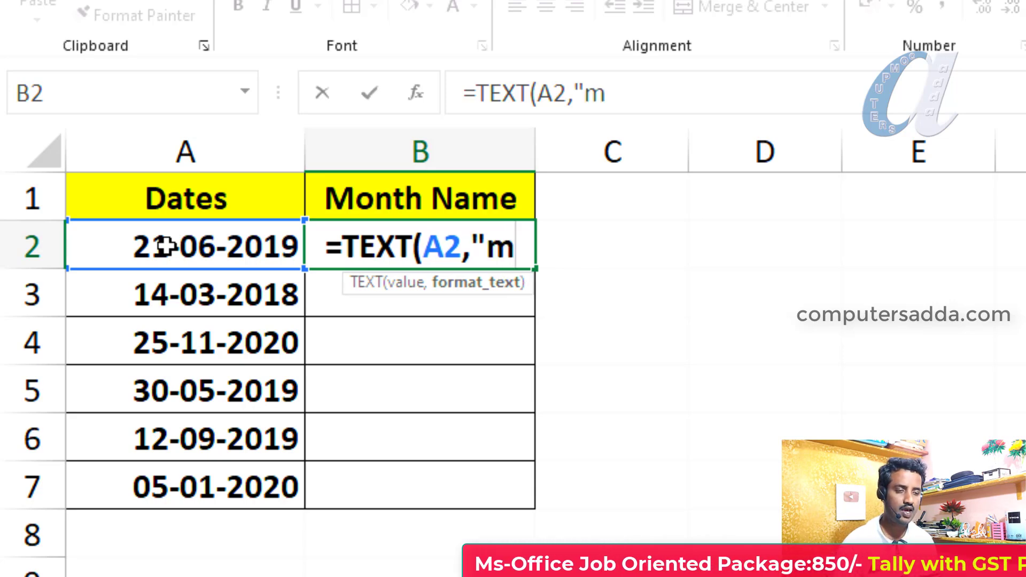
pyautogui.write('mmm')
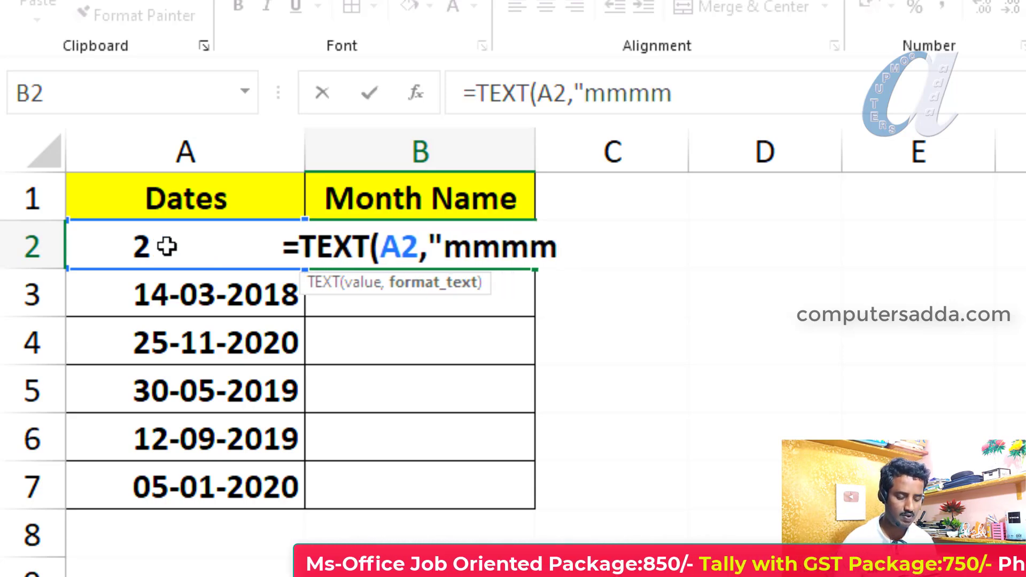
pyautogui.write('")')
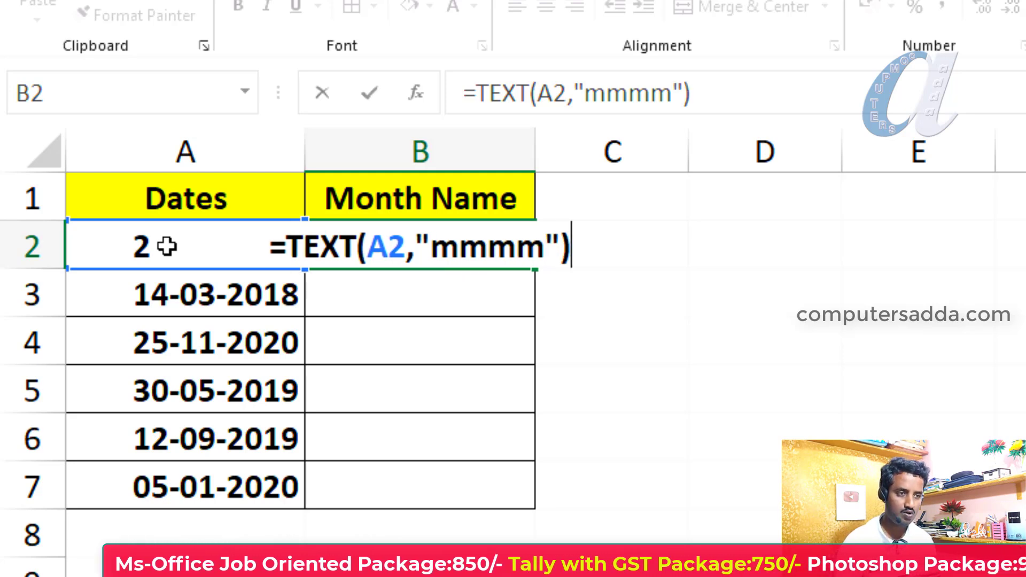
pyautogui.press('Return')
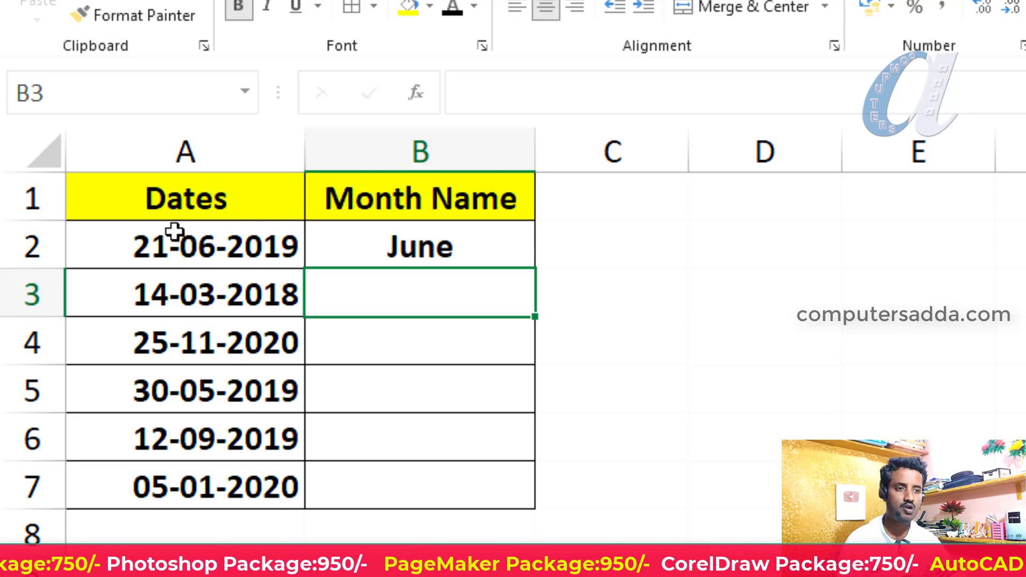
pyautogui.click(406, 251)
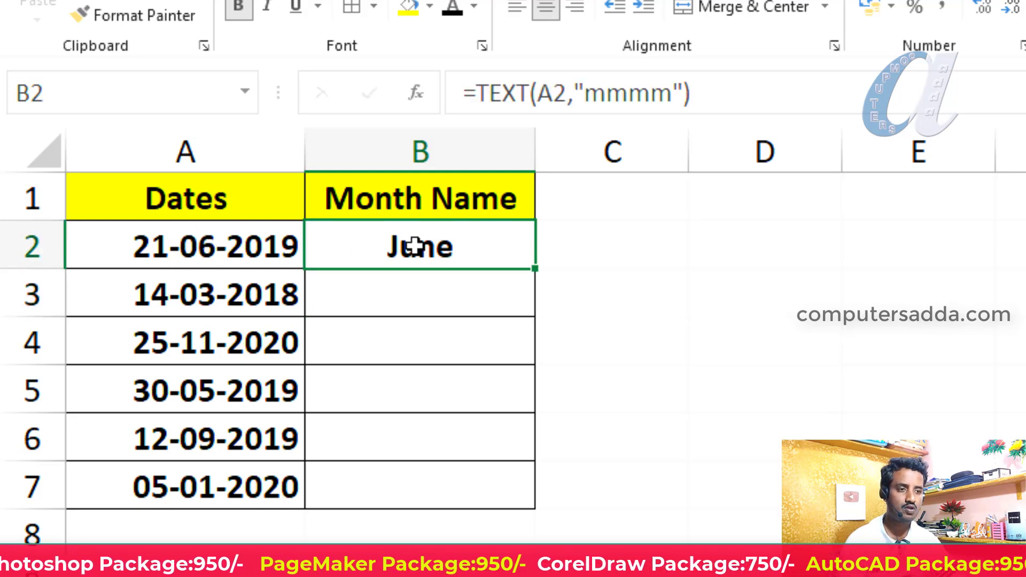
pyautogui.doubleClick(534, 267)
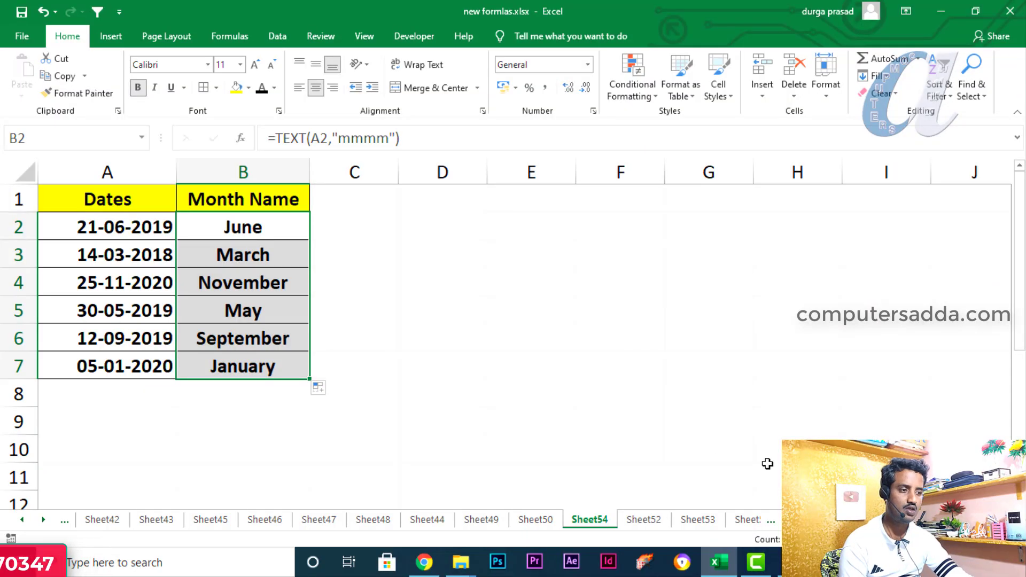
# Switch back to Sheet50 and look over the subject marks in B2:E11
pyautogui.hotkey('ctrl', 'pageup')
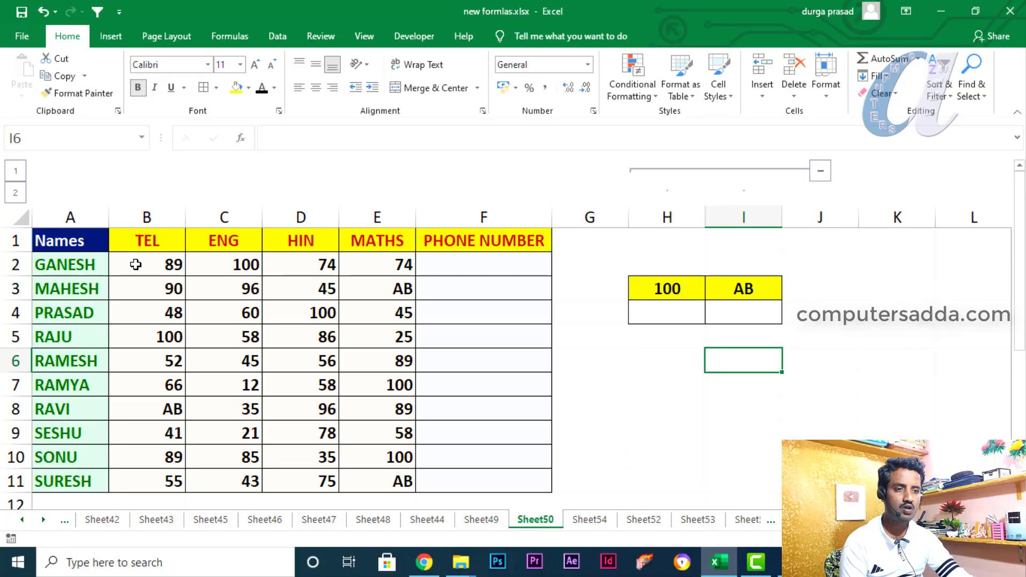
pyautogui.moveTo(136, 265); pyautogui.dragTo(379, 480)
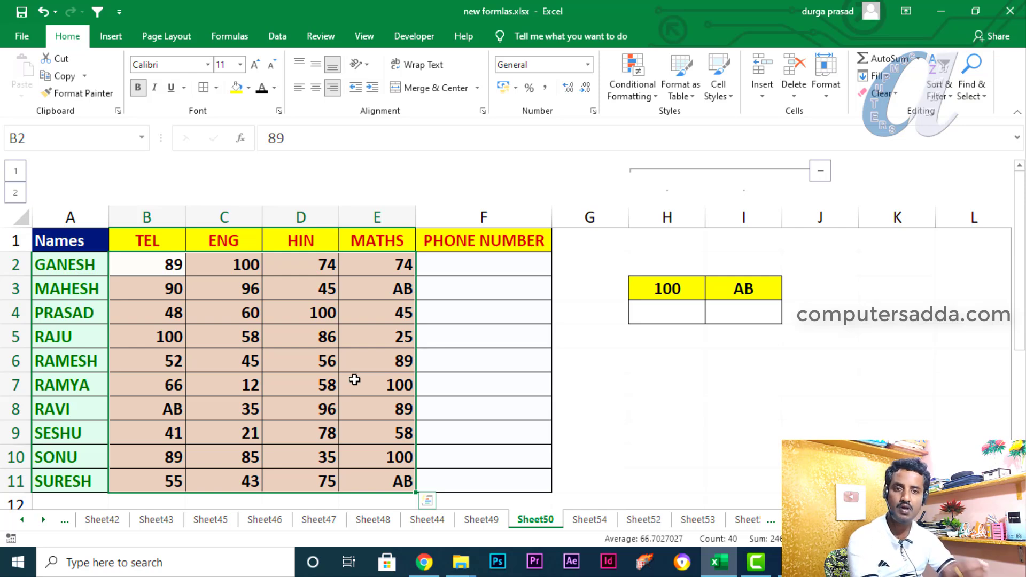
pyautogui.moveTo(143, 269); pyautogui.dragTo(374, 484)
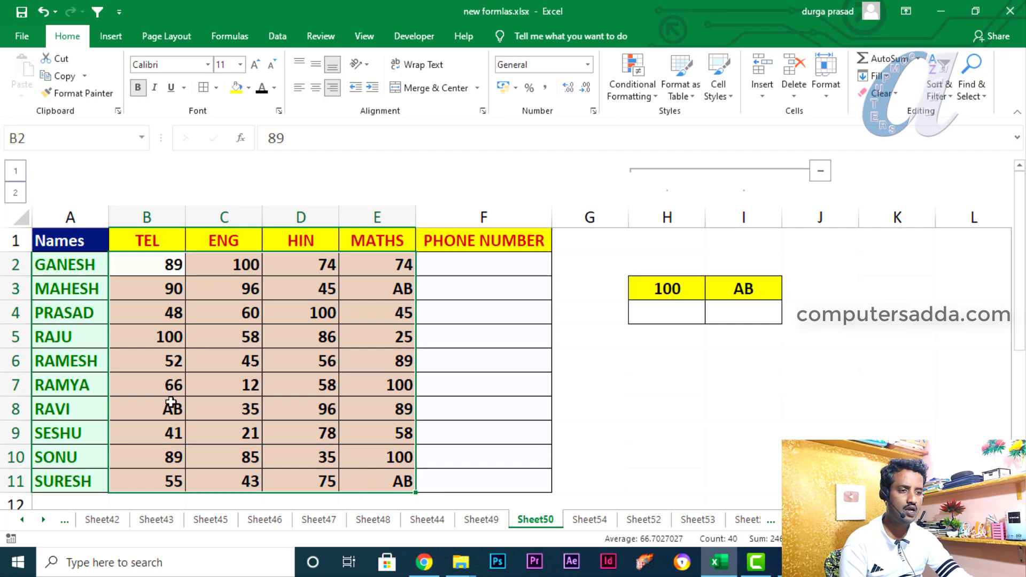
pyautogui.click(646, 314)
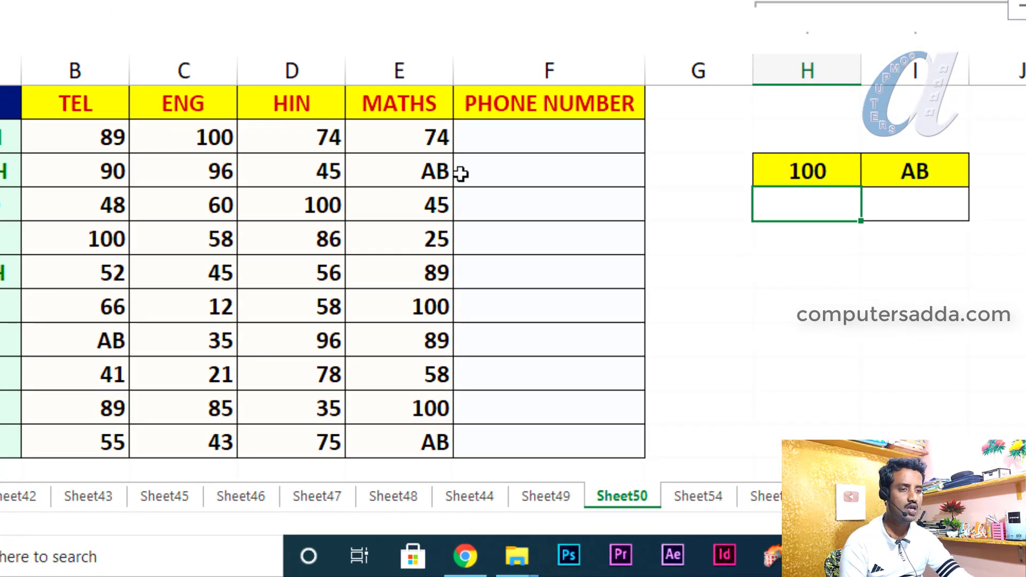
pyautogui.moveTo(69, 135); pyautogui.dragTo(371, 470)
# Enter =COUNTIF(B2:E11,"100") in H4 under the 100 heading to count the marks of 100
pyautogui.click(812, 203)
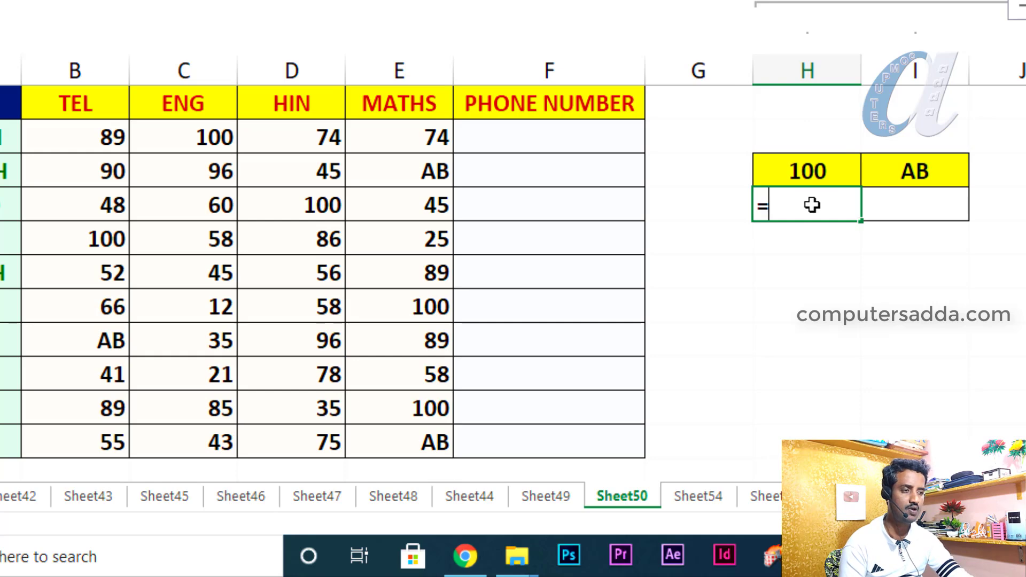
pyautogui.write('=cou')
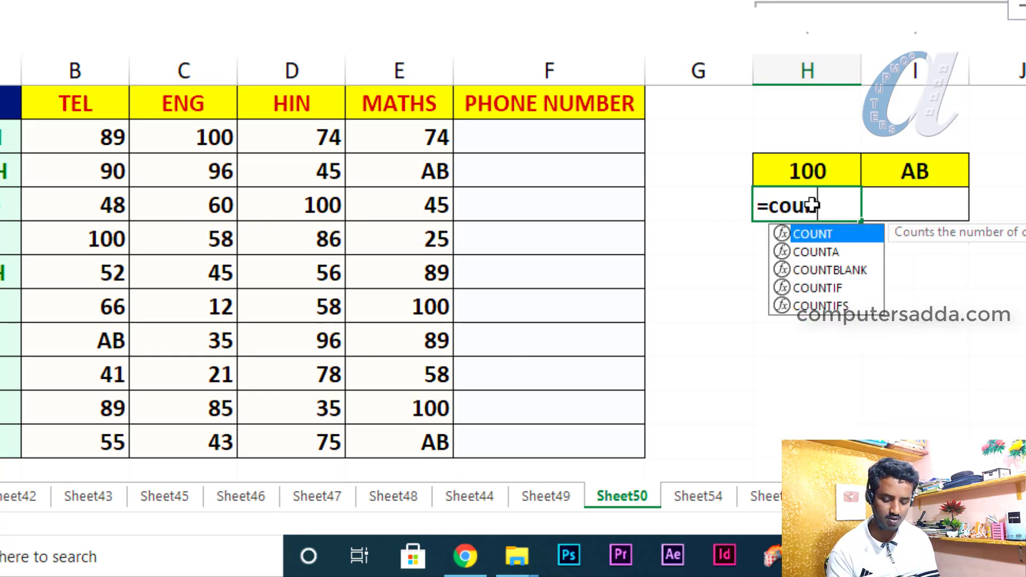
pyautogui.press('Down')
pyautogui.press('Down')
pyautogui.press('Down')
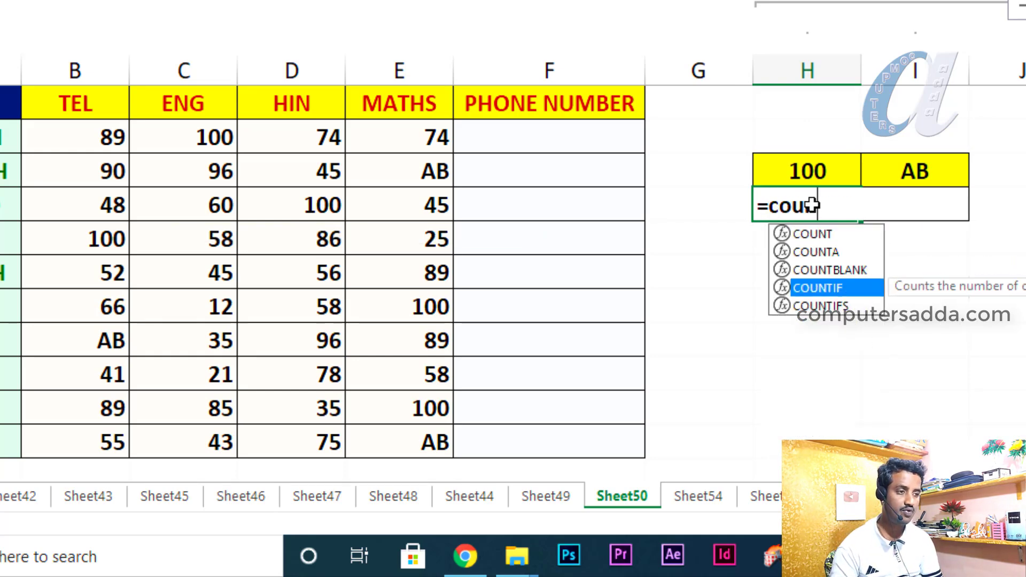
pyautogui.press('Tab')
pyautogui.moveTo(50, 135); pyautogui.dragTo(416, 443)
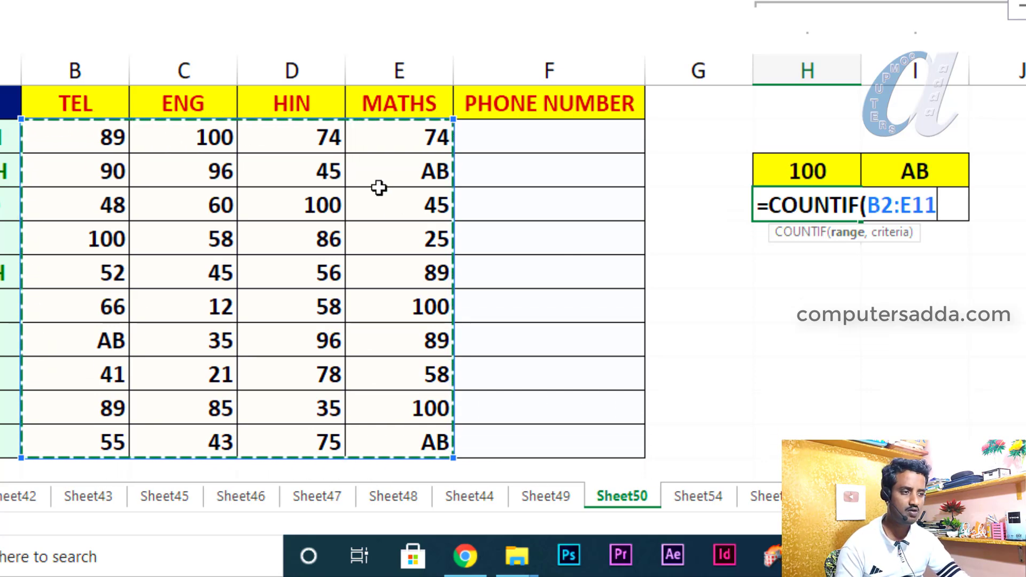
pyautogui.write(',')
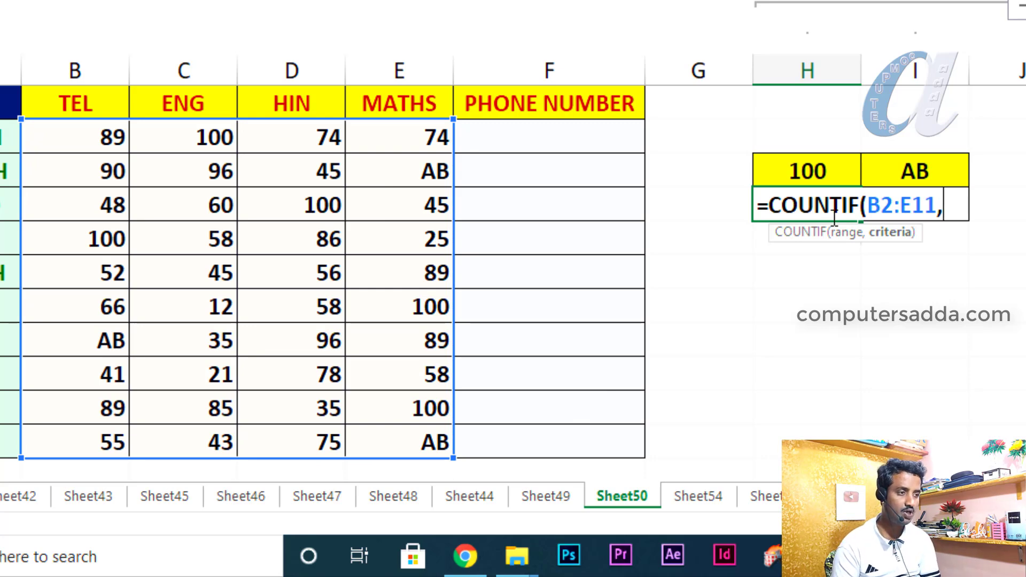
pyautogui.write('"100')
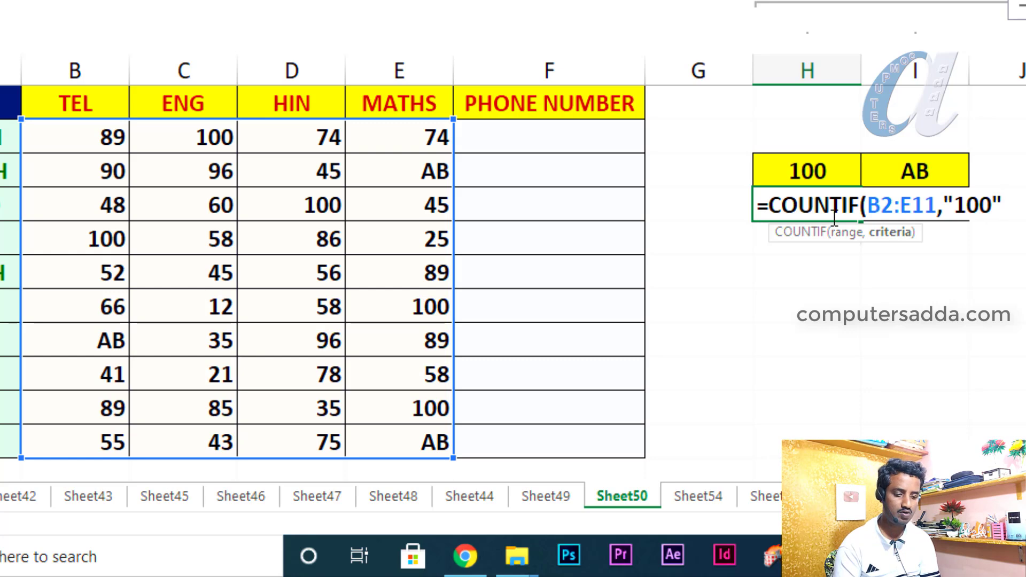
pyautogui.write('"')
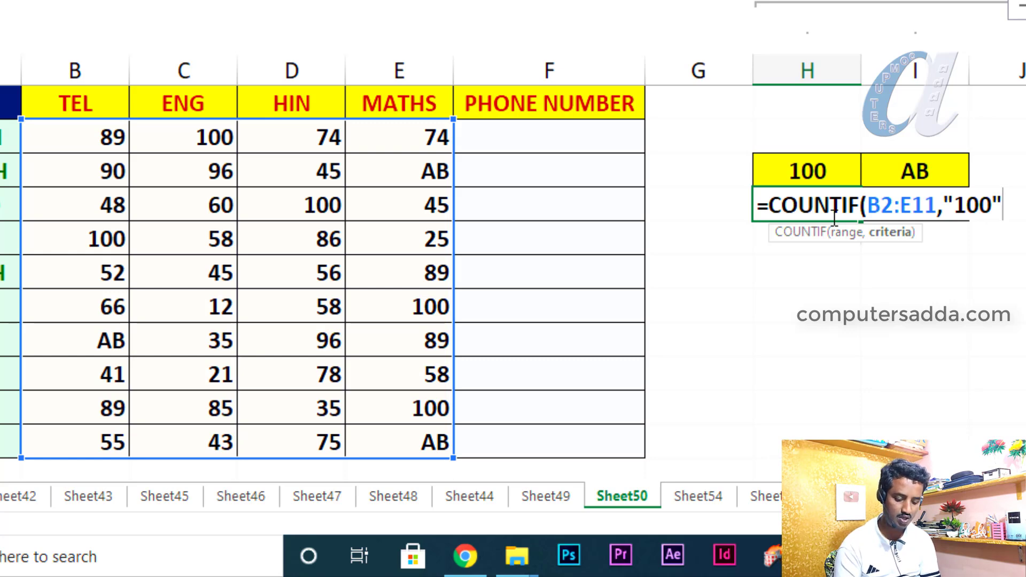
pyautogui.write(')')
pyautogui.press('Return')
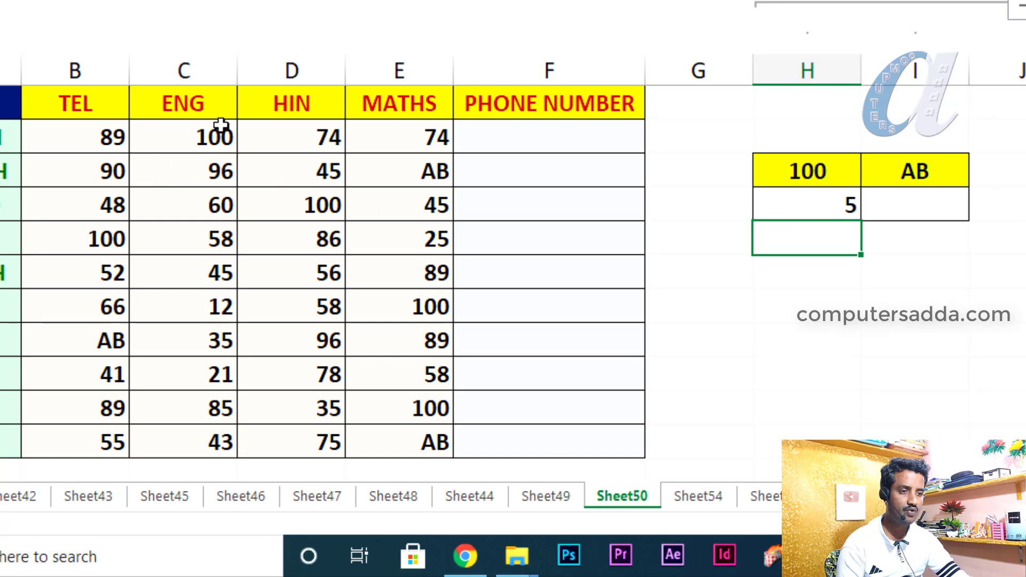
# Check each mark of 100 in the subject columns against the count in H4
pyautogui.click(188, 138)
pyautogui.click(91, 239)
pyautogui.click(309, 207)
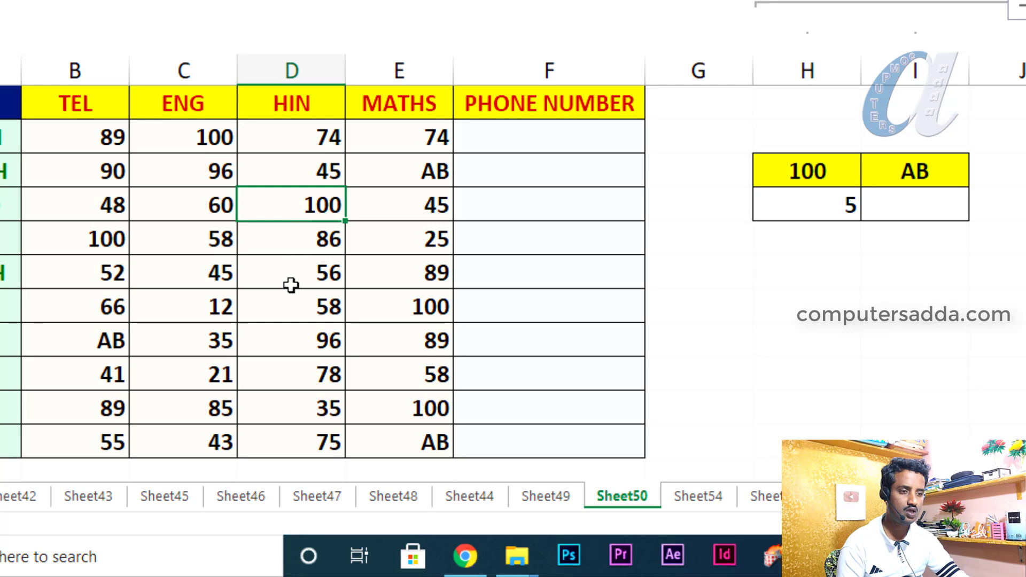
pyautogui.click(413, 314)
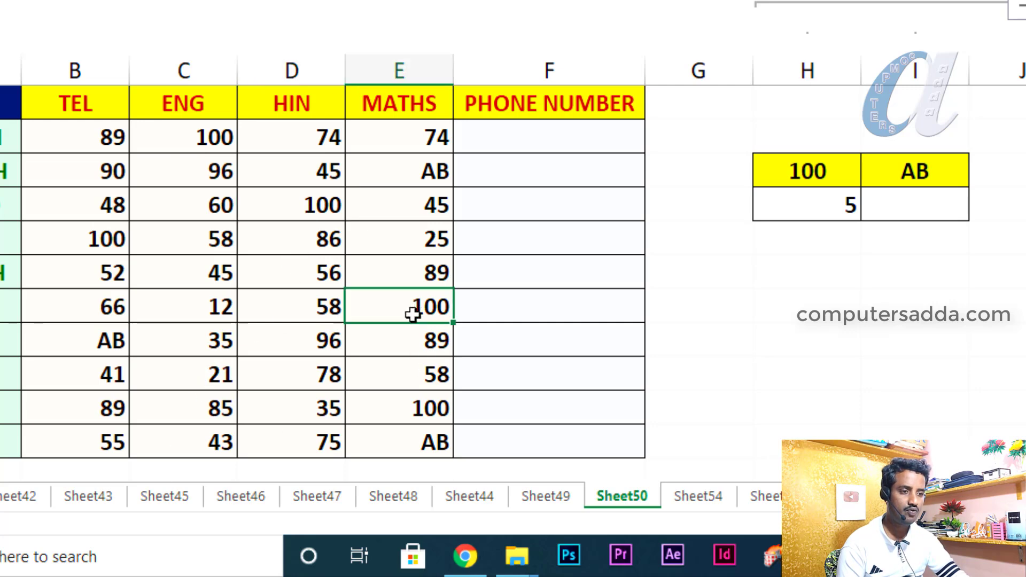
pyautogui.click(403, 410)
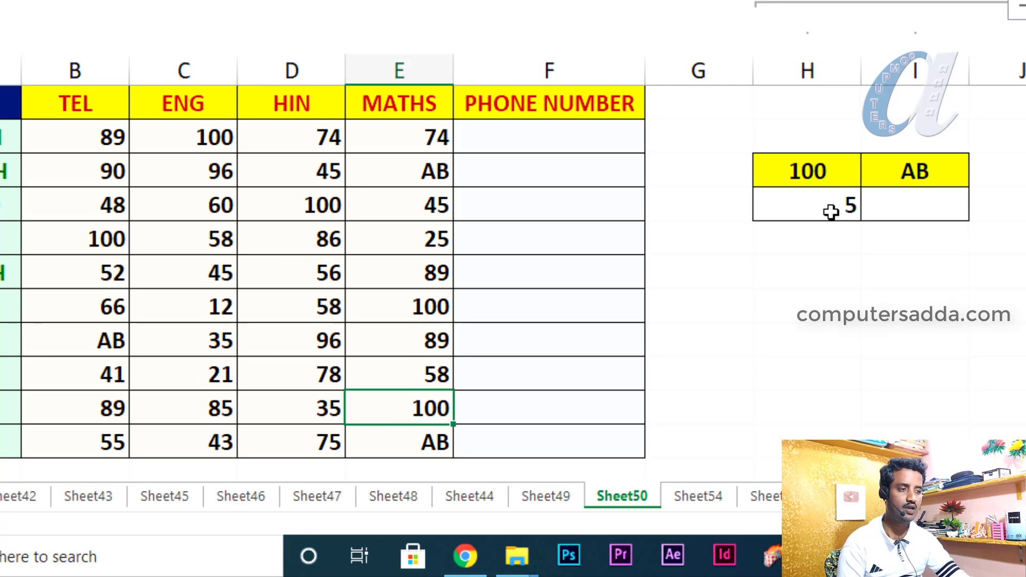
pyautogui.click(806, 211)
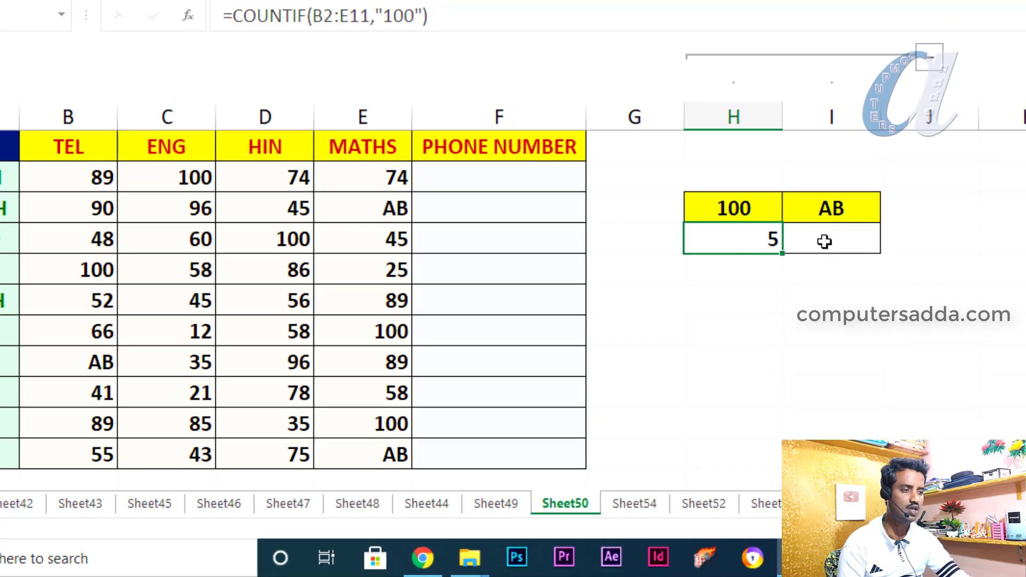
# Enter =COUNTIF(B2:E11,"AB") in I4 under the AB heading to count the absences
pyautogui.click(824, 241)
pyautogui.write('=coun')
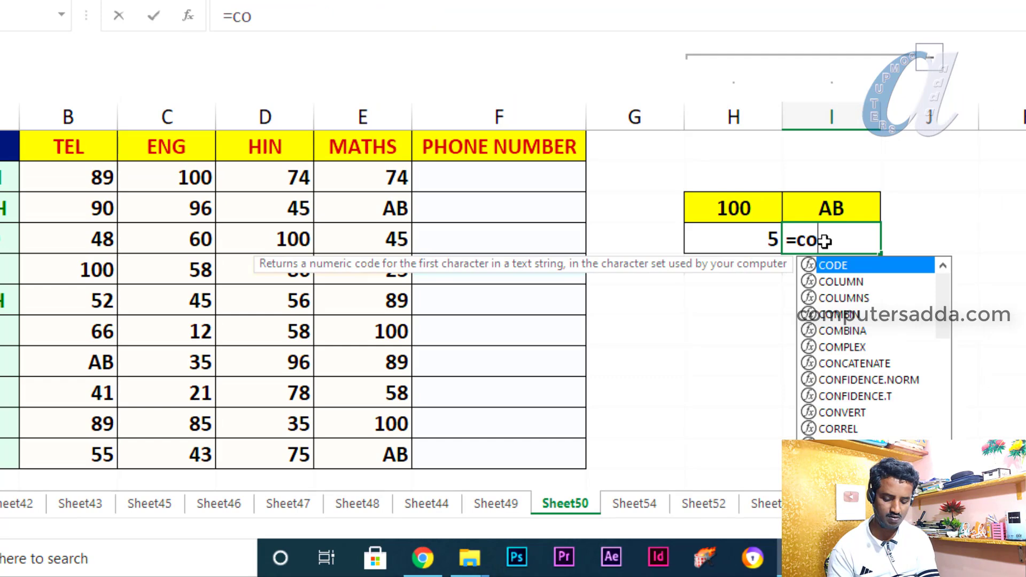
pyautogui.press('Down')
pyautogui.press('Down')
pyautogui.press('Down')
pyautogui.press('Tab')
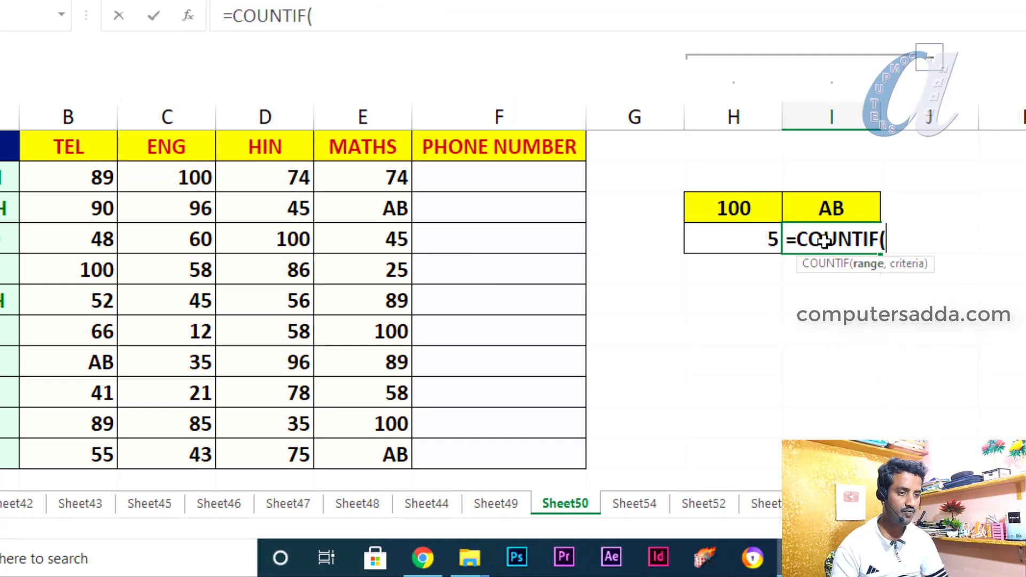
pyautogui.moveTo(69, 170); pyautogui.dragTo(356, 456)
pyautogui.write(',')
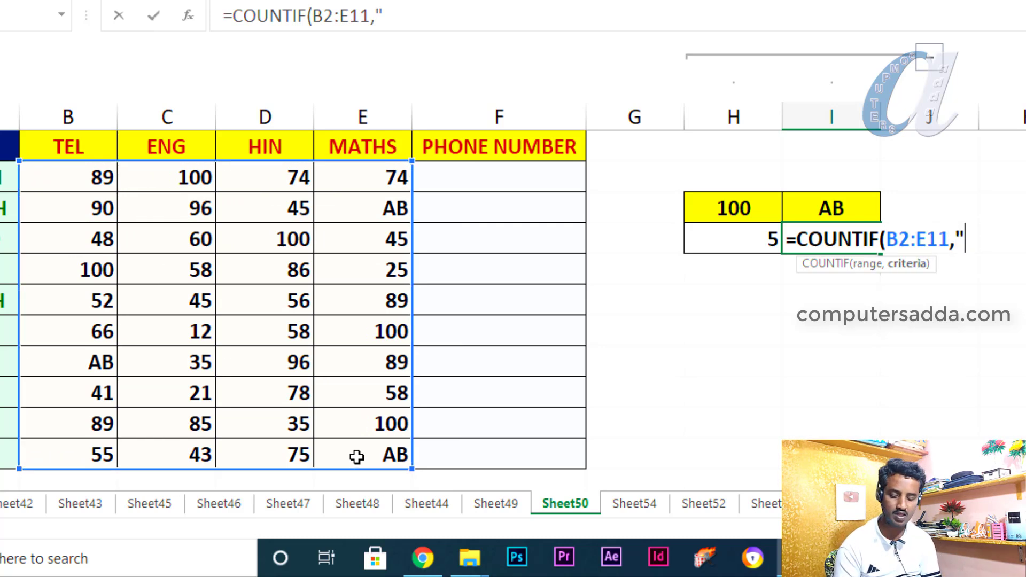
pyautogui.write('"AB')
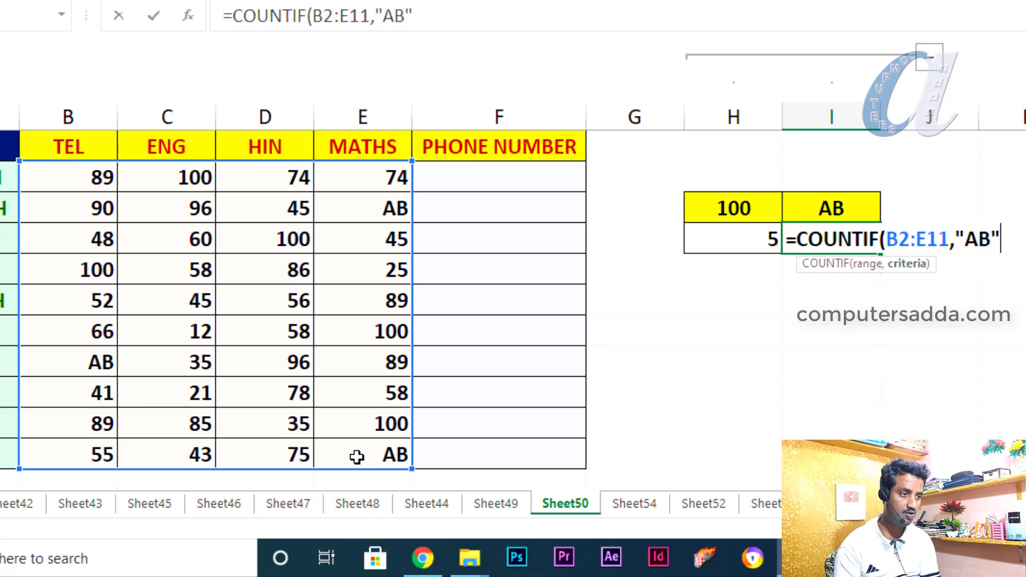
pyautogui.press('Return')
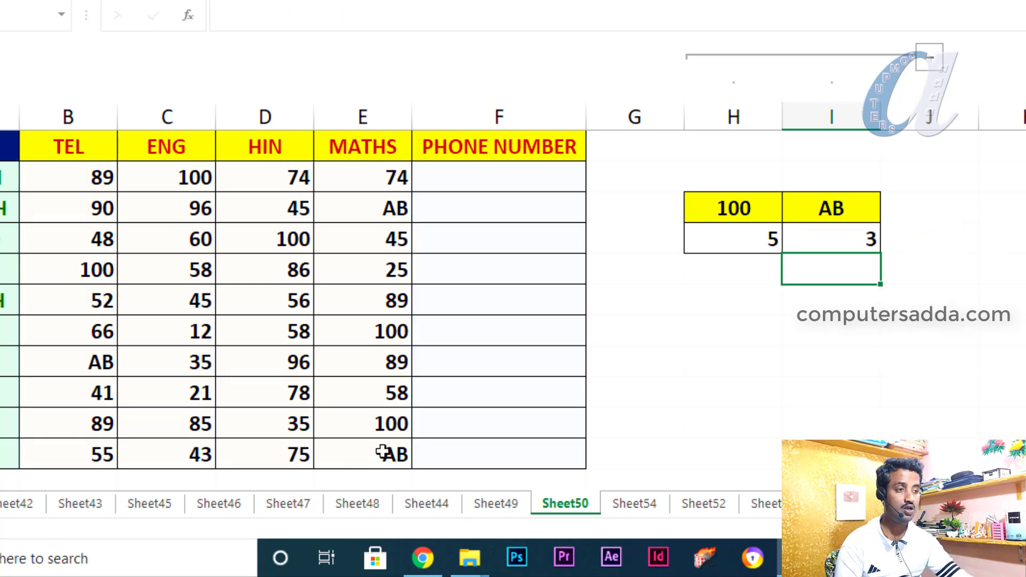
# Review the AB count formula in I4 against the subject marks it covers
pyautogui.click(840, 241)
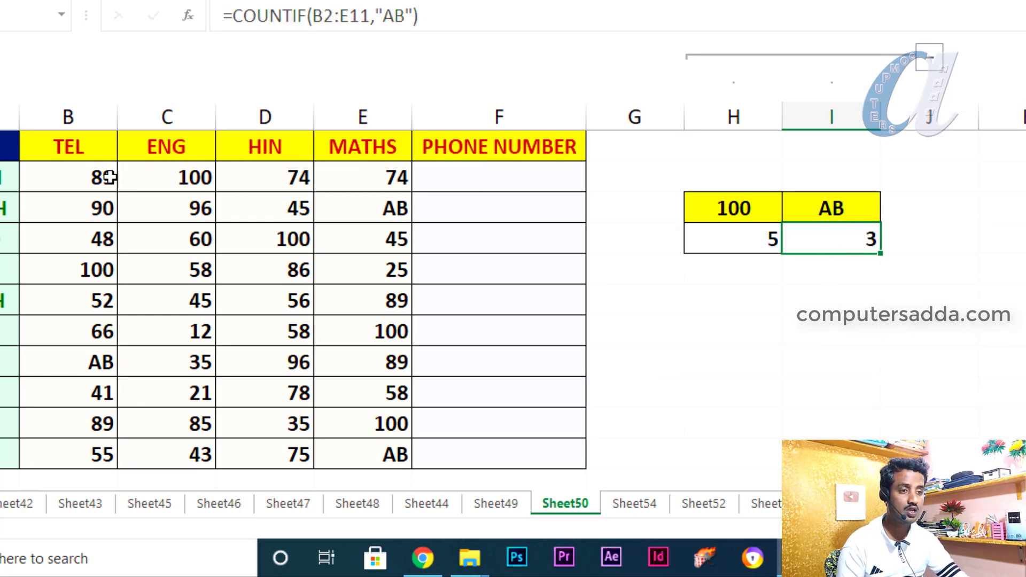
pyautogui.moveTo(186, 180); pyautogui.dragTo(380, 429)
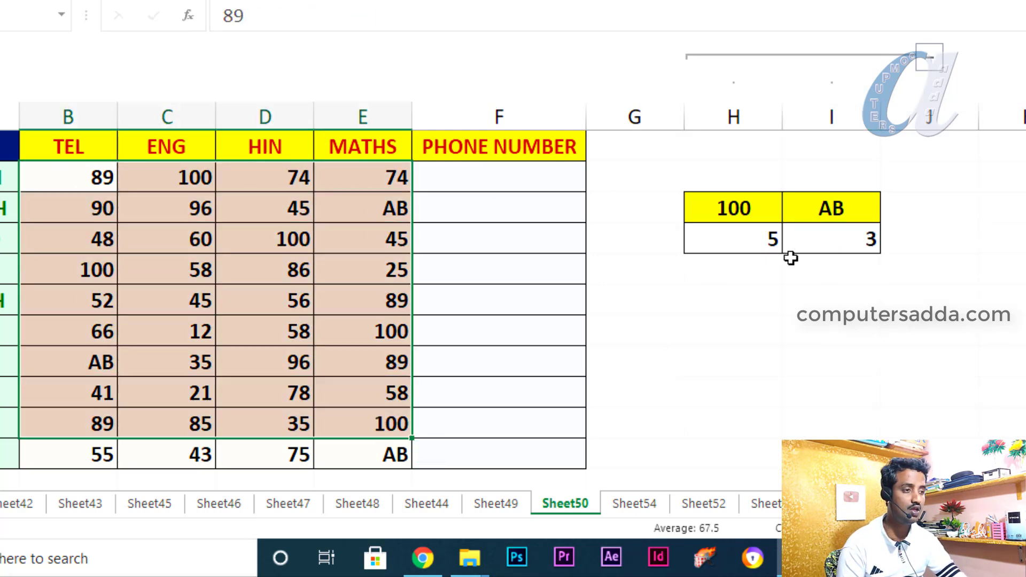
pyautogui.click(837, 238)
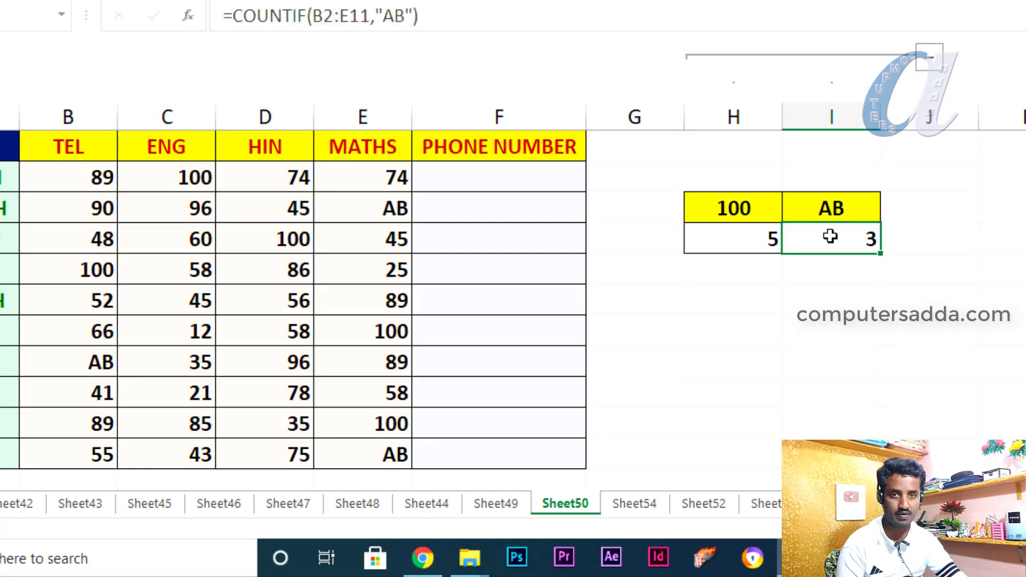